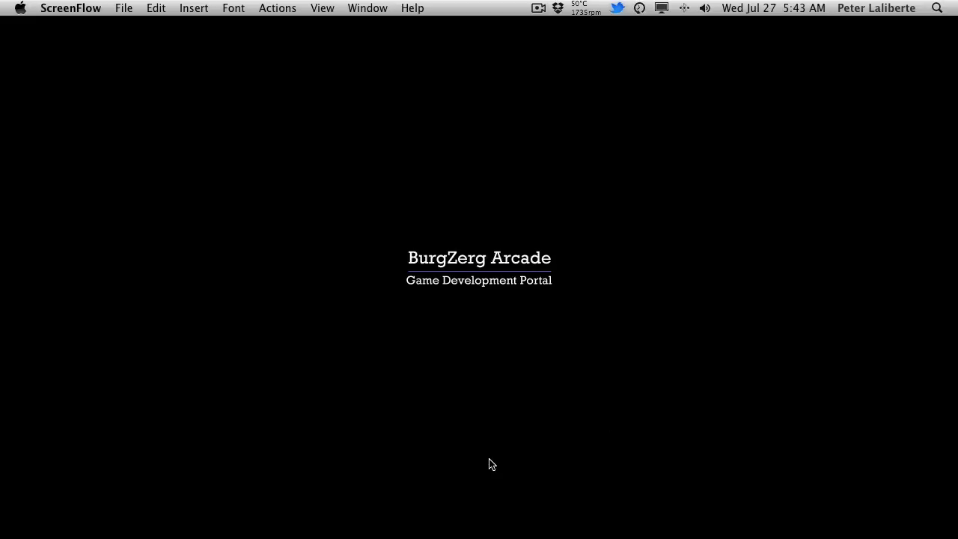
# Step: Switch to Unity and look through the code of the scripts in the Scripts folder
pyautogui.moveTo(445, 535)
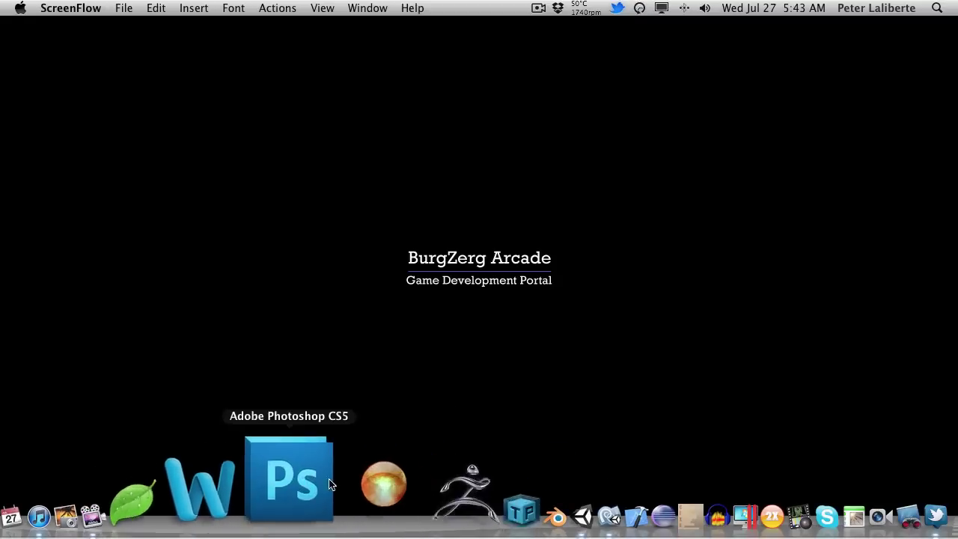
pyautogui.click(456, 469)
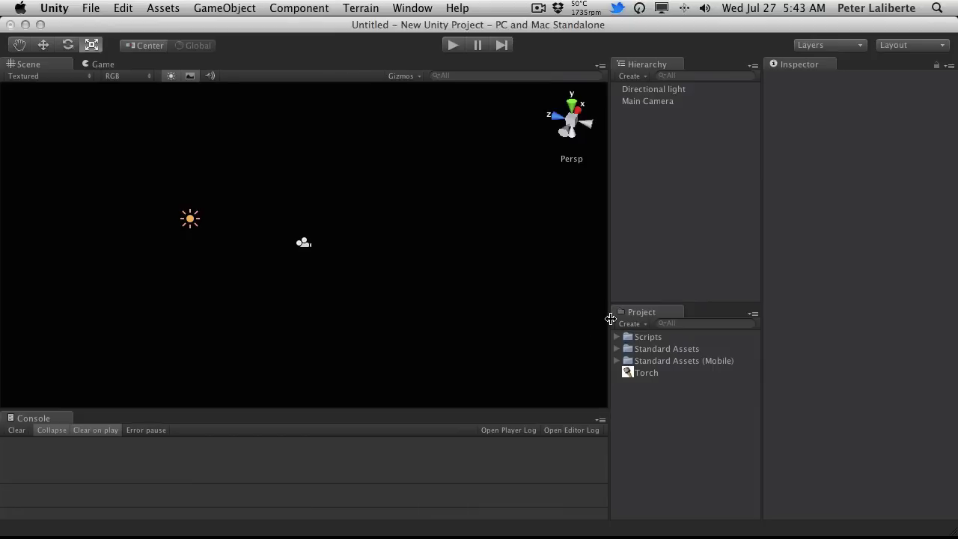
pyautogui.click(616, 337)
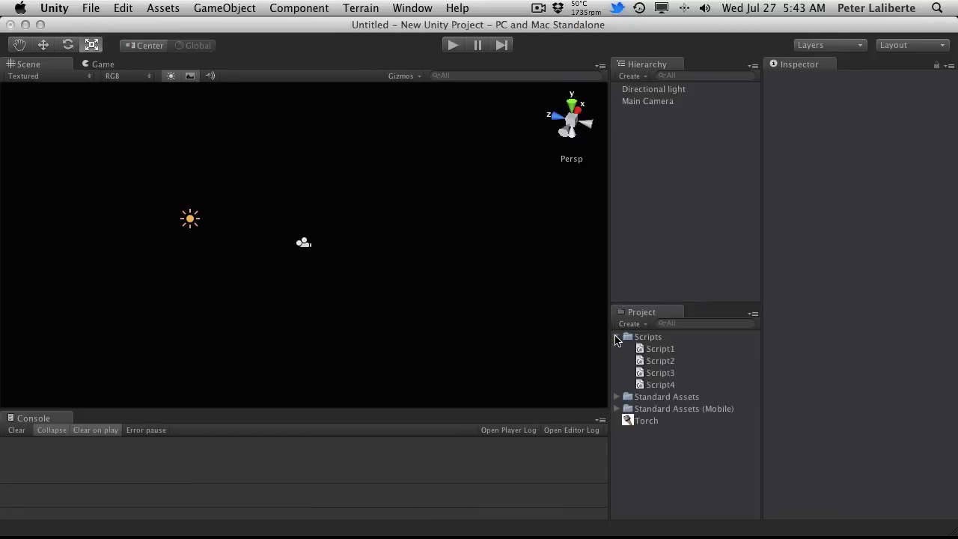
pyautogui.click(663, 348)
pyautogui.click(669, 362)
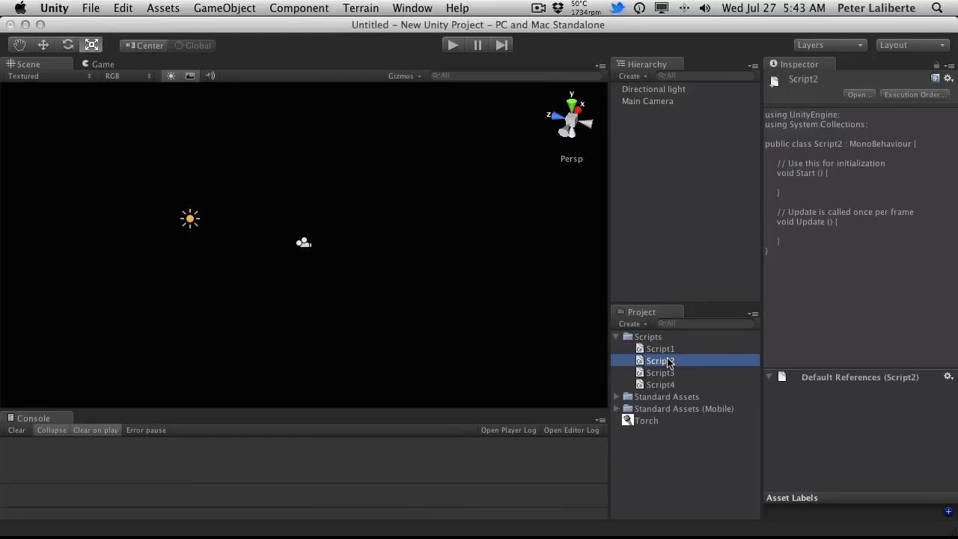
pyautogui.click(668, 373)
pyautogui.click(668, 384)
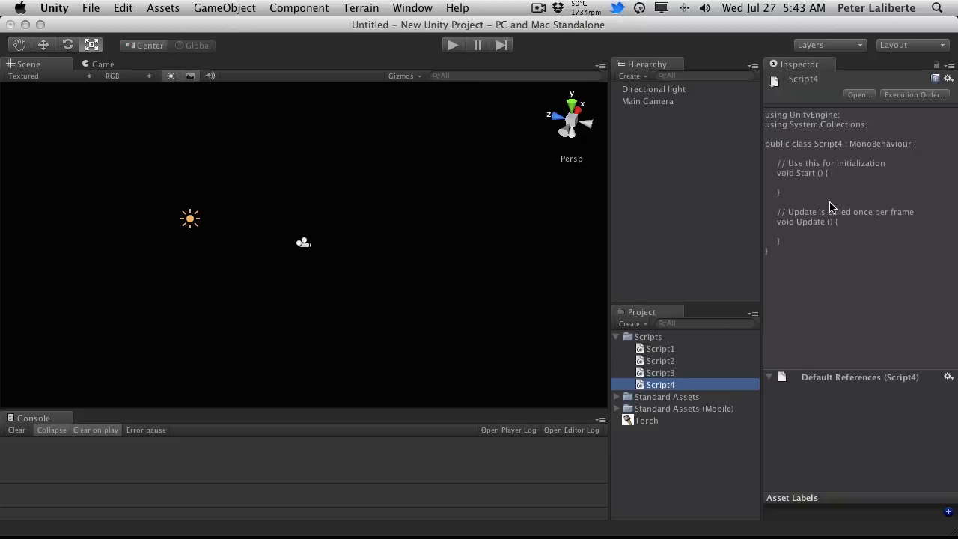
# Step: Check Script1's icon choices and view its source code in MonoDevelop, minimizing the editor to return to Unity
pyautogui.click(661, 352)
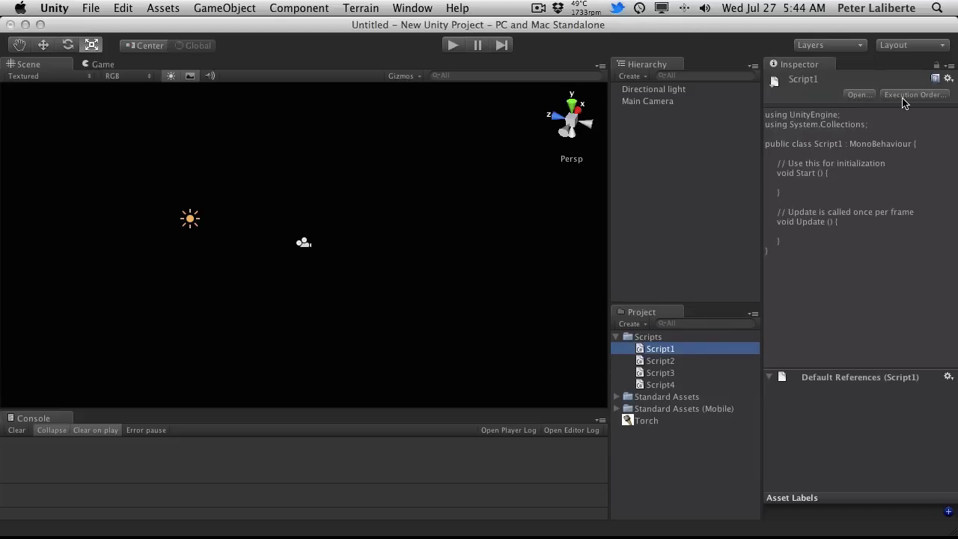
pyautogui.click(775, 82)
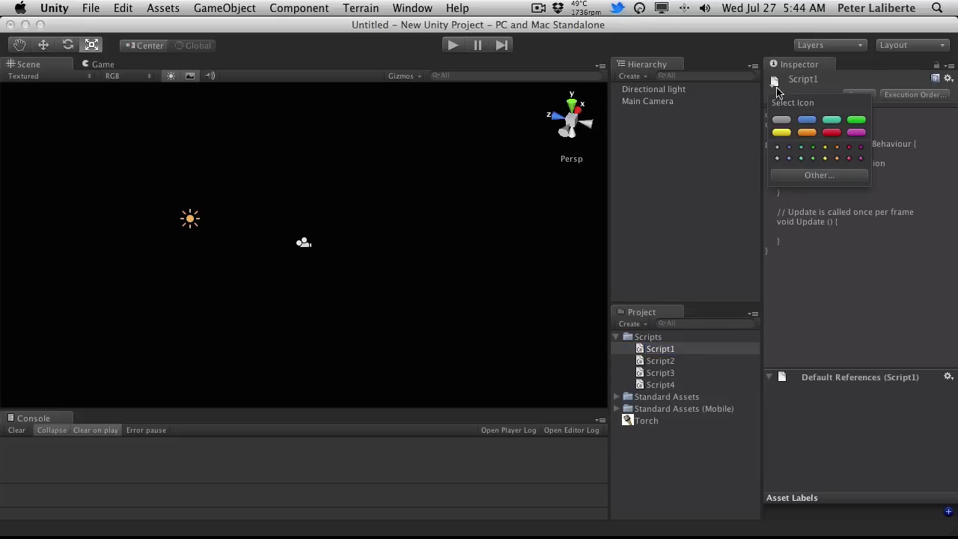
pyautogui.click(880, 71)
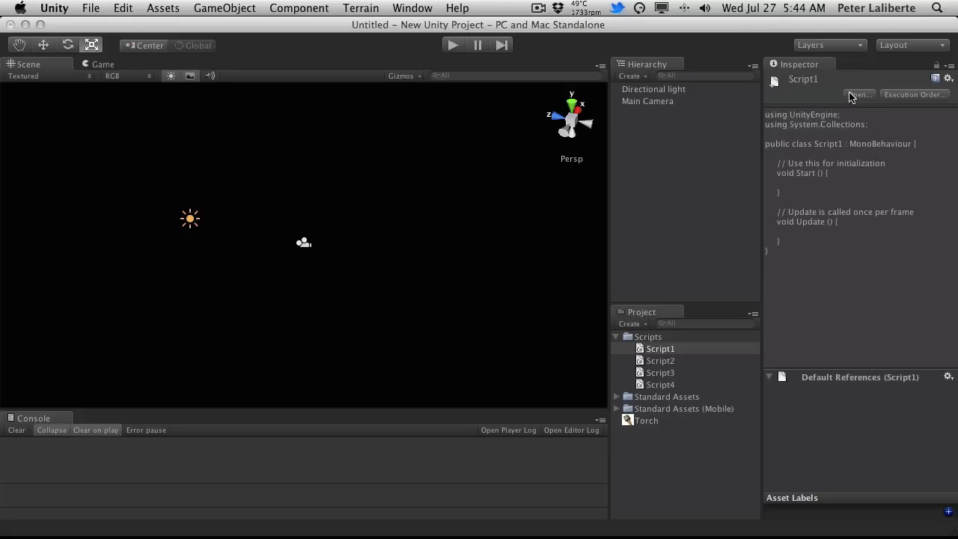
pyautogui.click(860, 95)
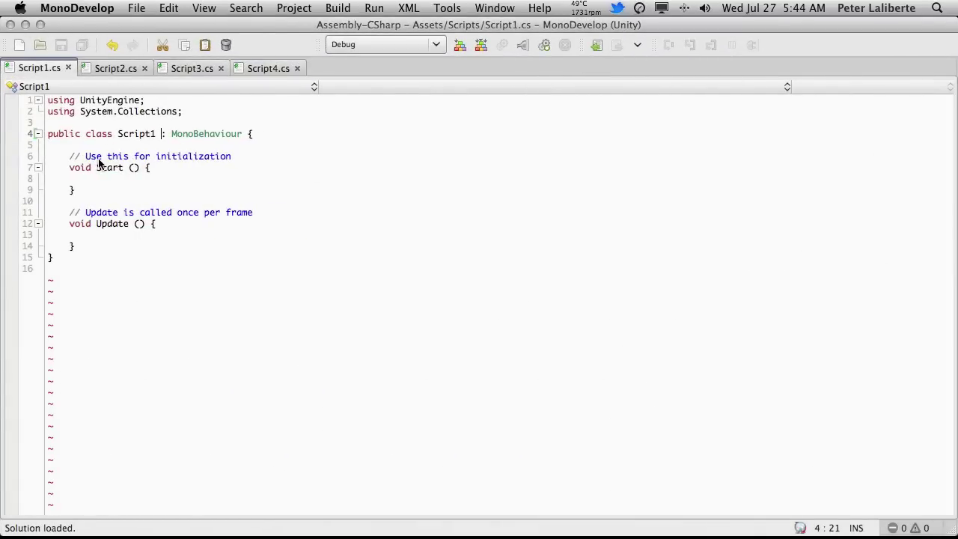
pyautogui.click(26, 25)
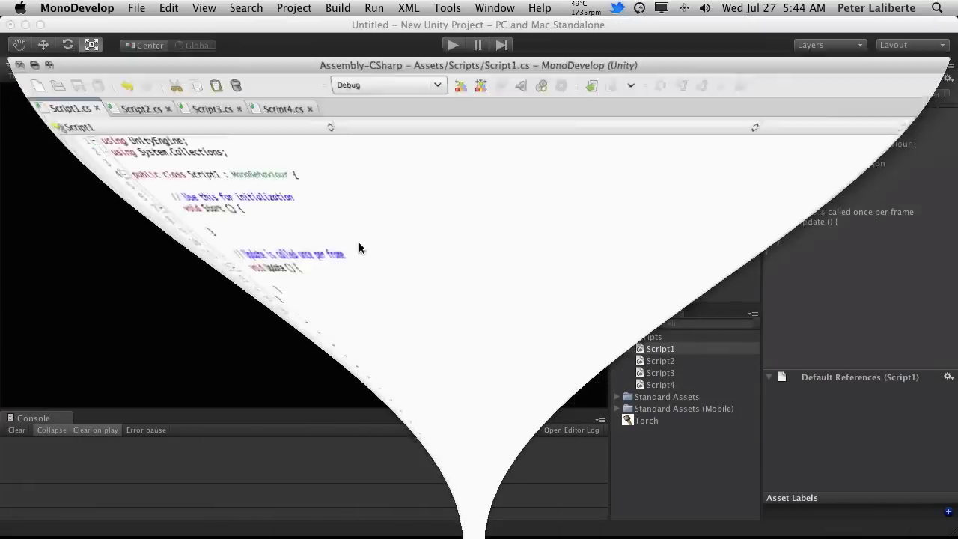
# Step: Open the script execution order settings and add Script1 and Script2 to the custom order
pyautogui.click(914, 96)
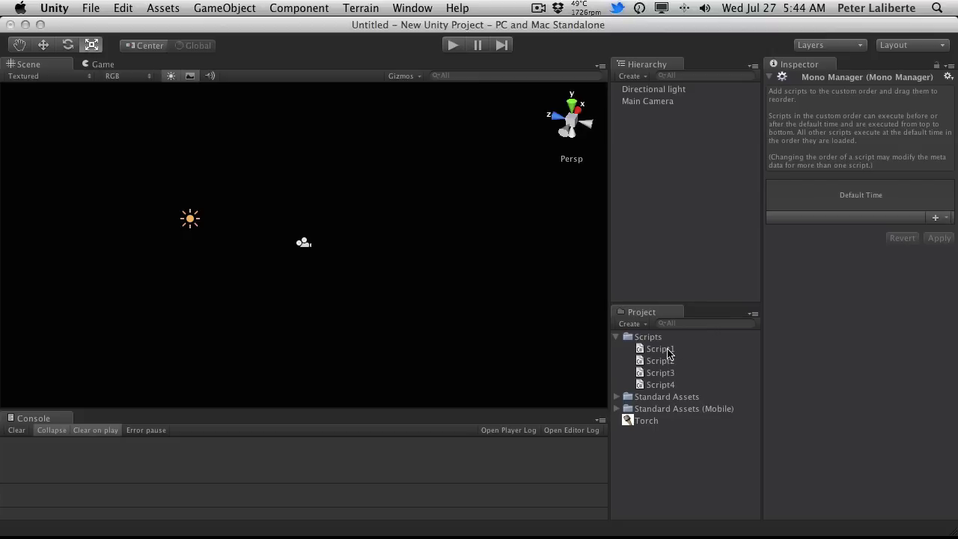
pyautogui.moveTo(668, 353); pyautogui.dragTo(806, 204)
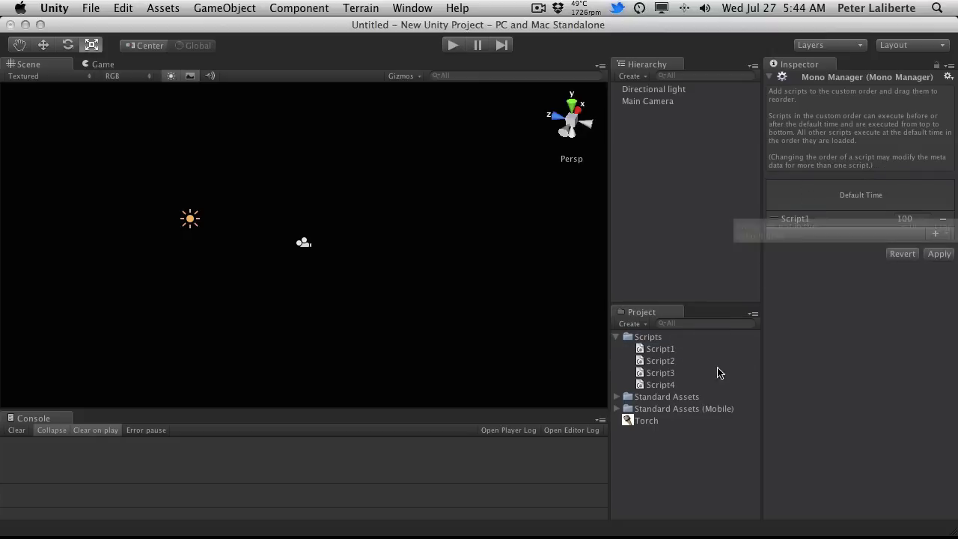
pyautogui.moveTo(669, 362); pyautogui.dragTo(840, 184)
pyautogui.moveTo(670, 362); pyautogui.dragTo(838, 194)
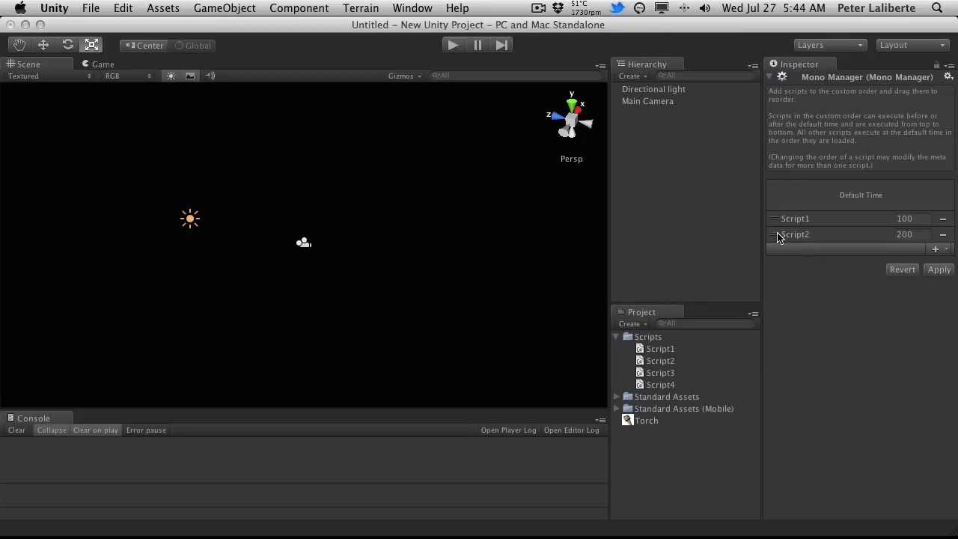
# Step: Move Script2 and Script1 ahead of the default time in the execution order, with Script2 first
pyautogui.moveTo(777, 237); pyautogui.dragTo(785, 185)
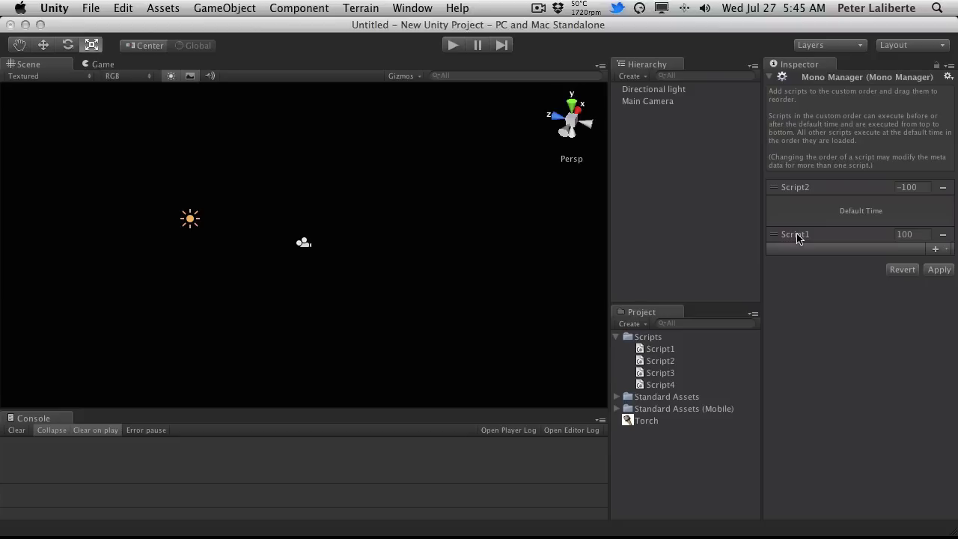
pyautogui.moveTo(798, 237); pyautogui.dragTo(801, 201)
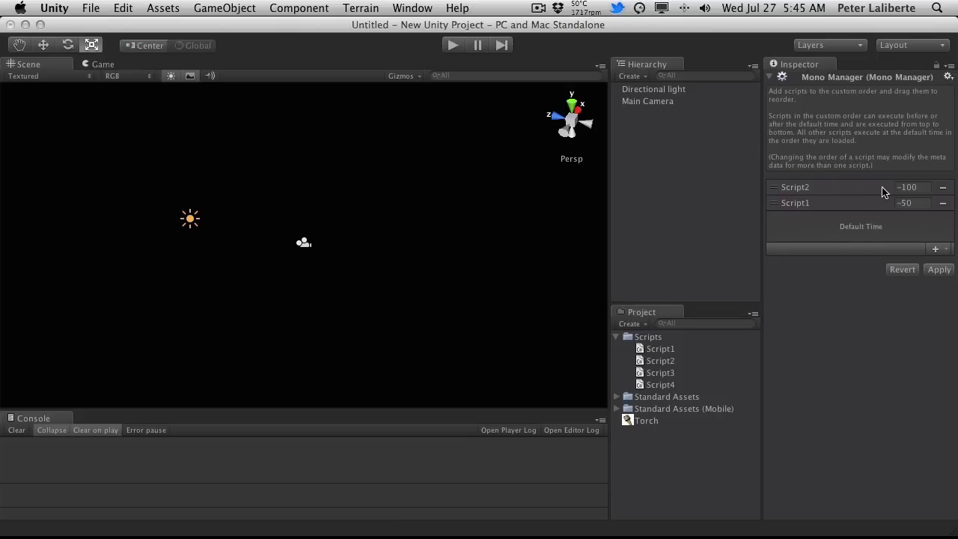
pyautogui.click(924, 188)
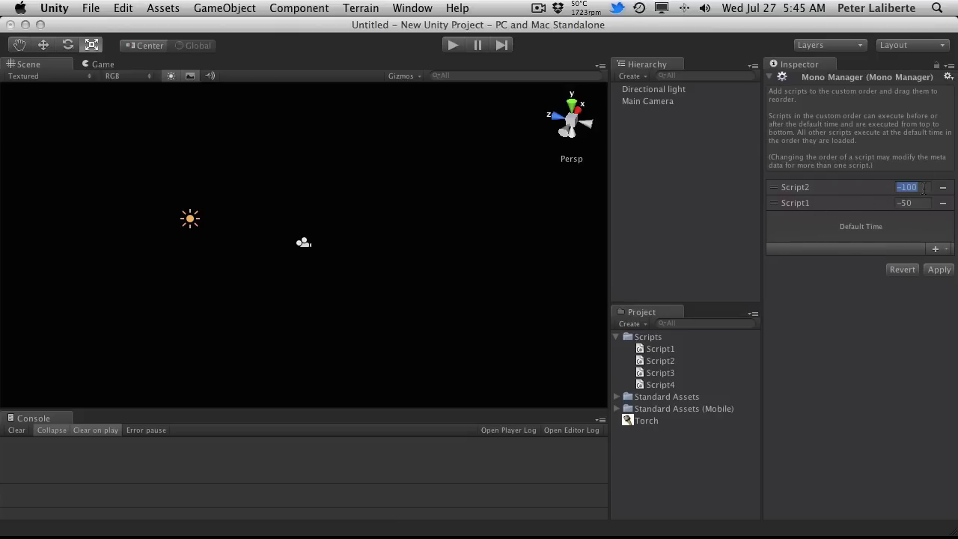
pyautogui.click(829, 217)
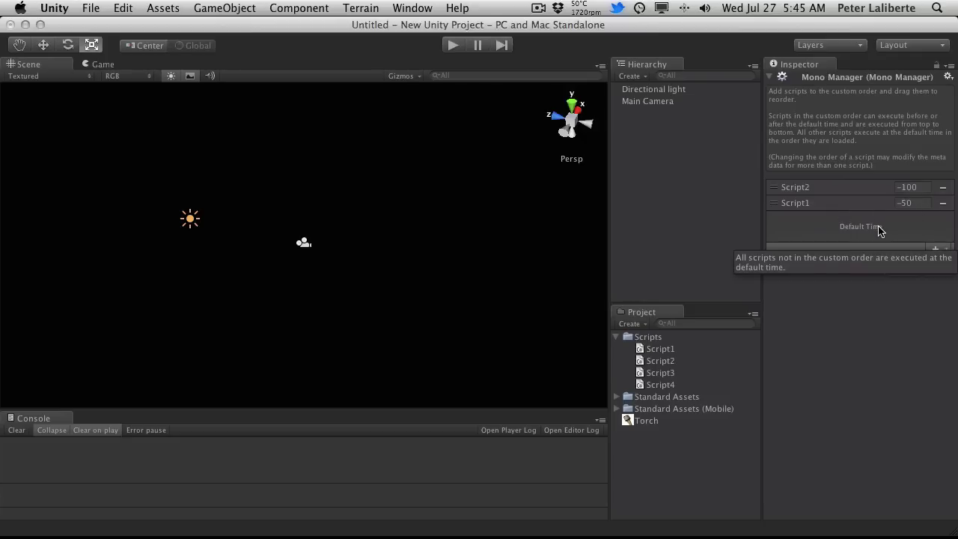
# Step: Set Script2's execution order value to -30 so it follows Script1, and after that to 1
pyautogui.click(924, 188)
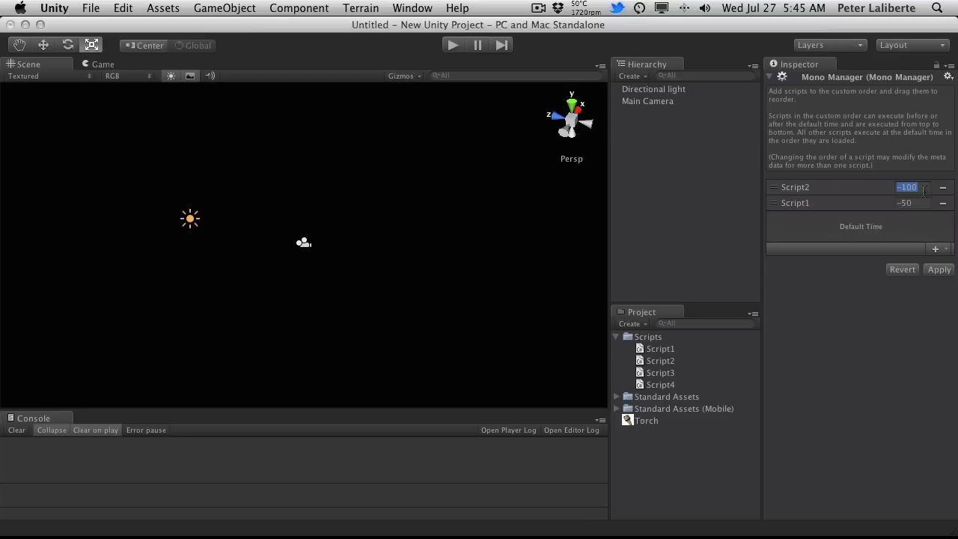
pyautogui.write('-30')
pyautogui.click(925, 202)
pyautogui.write('1')
pyautogui.press('Return')
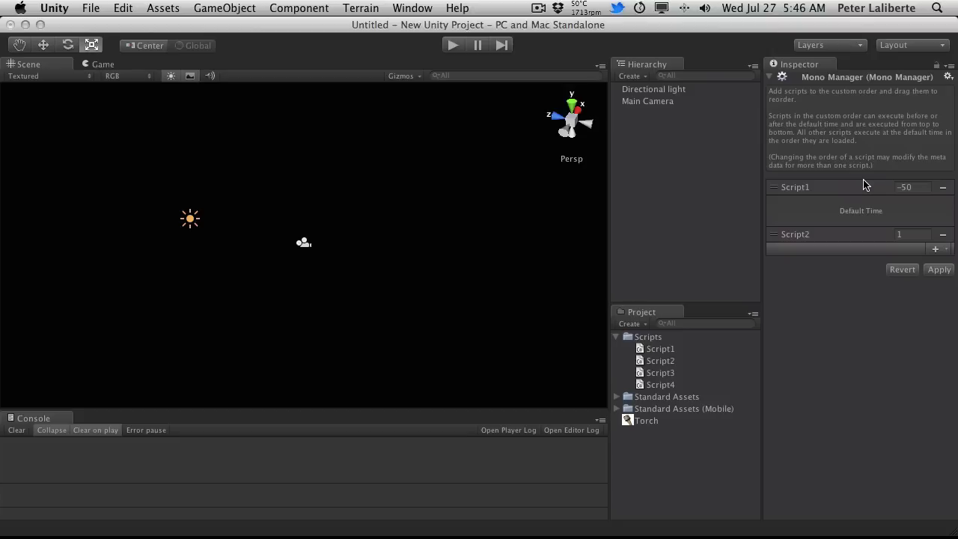
# Step: Place Script2, Script3 and Script4 in that order between Script1 and the default time, and apply the execution order
pyautogui.moveTo(839, 215)
pyautogui.moveTo(775, 238); pyautogui.dragTo(775, 203)
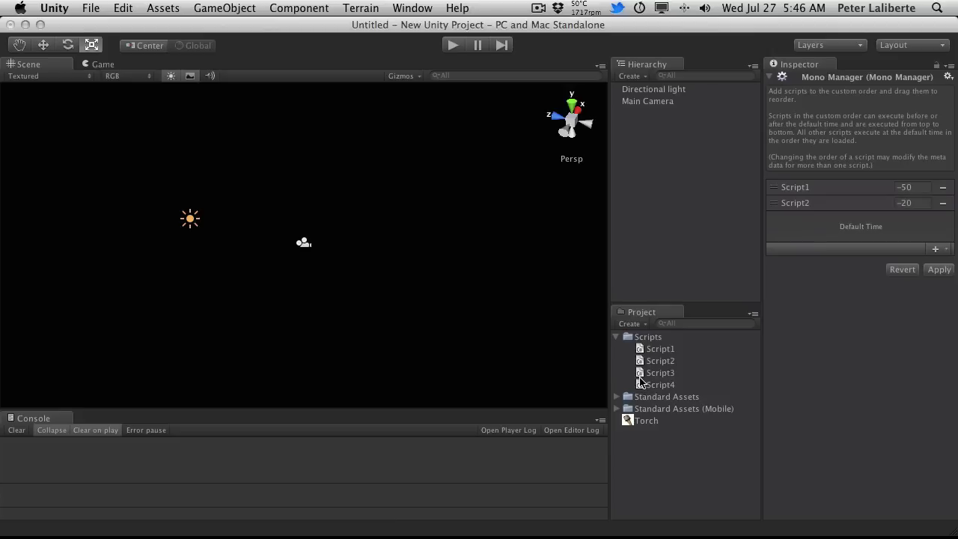
pyautogui.moveTo(645, 373); pyautogui.dragTo(785, 249)
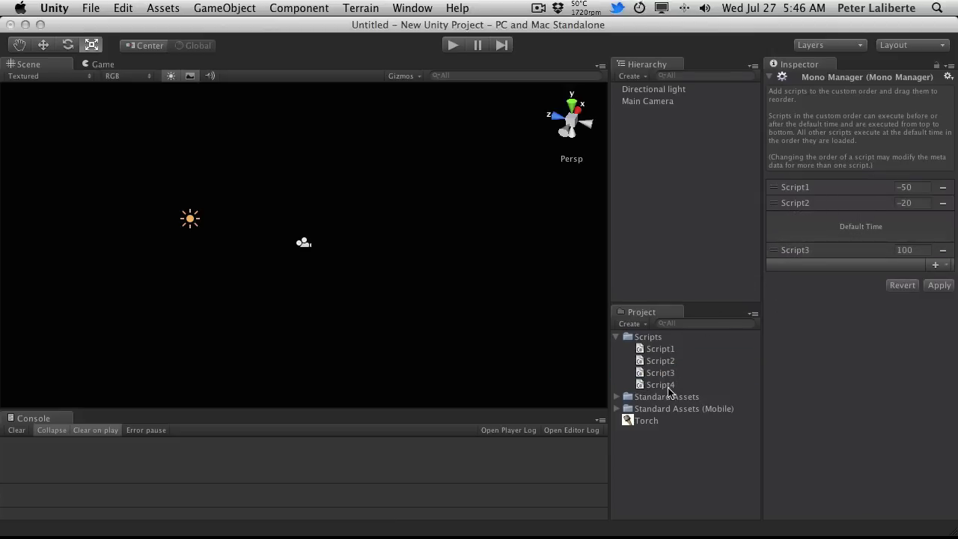
pyautogui.moveTo(778, 260); pyautogui.dragTo(774, 230)
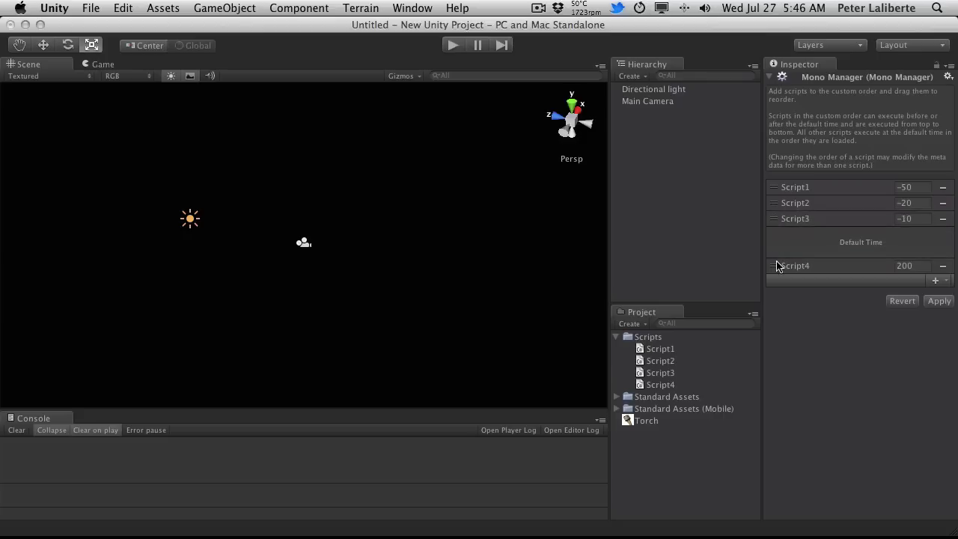
pyautogui.moveTo(774, 266); pyautogui.dragTo(778, 235)
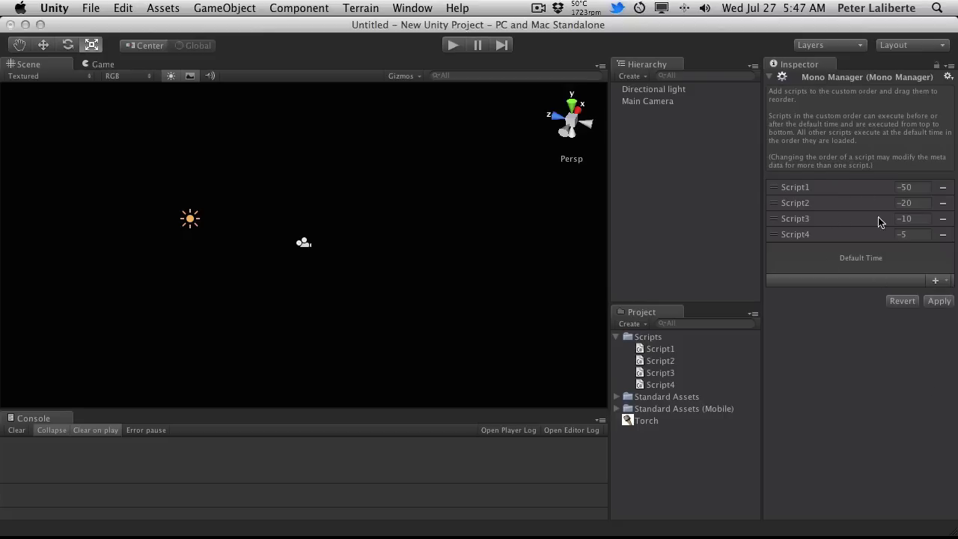
pyautogui.moveTo(846, 256)
pyautogui.click(937, 300)
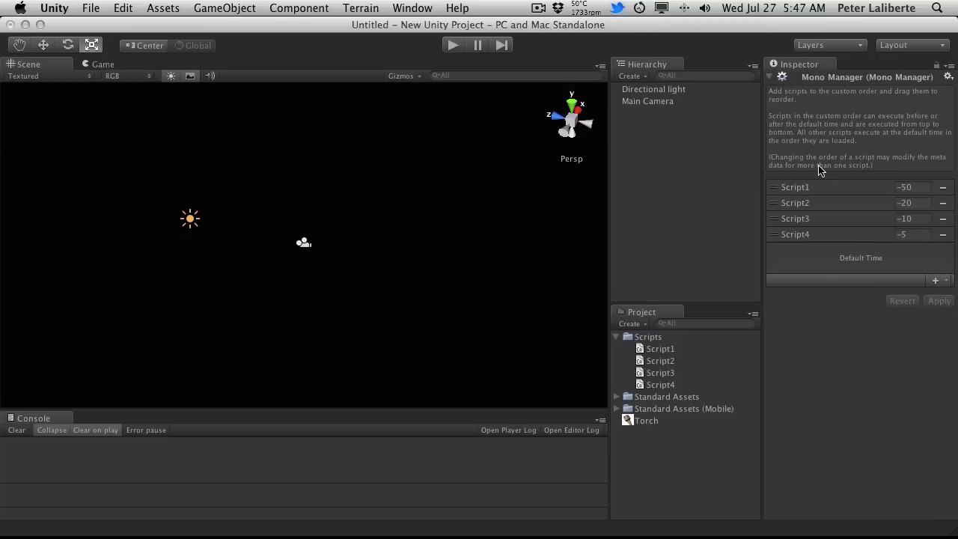
# Step: Remove Script2 from the custom execution order
pyautogui.click(942, 203)
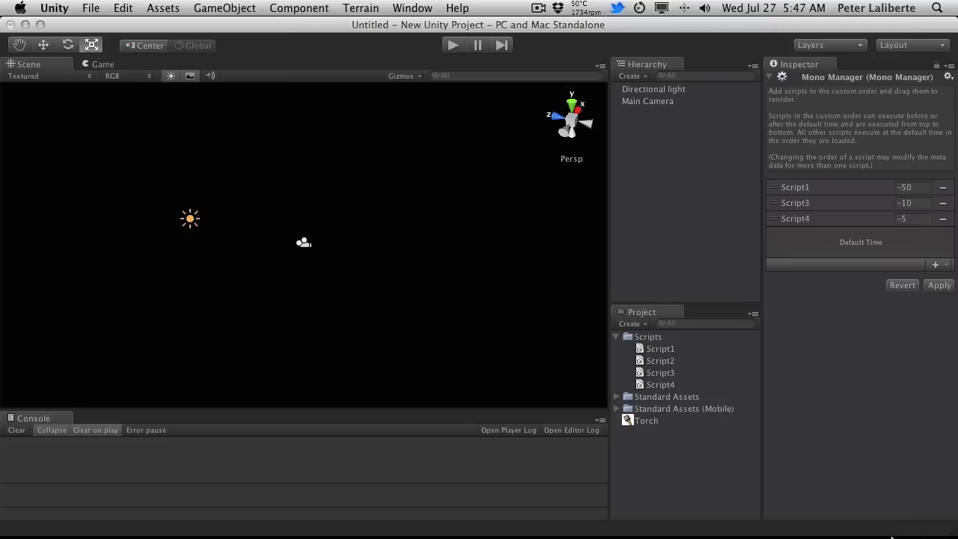